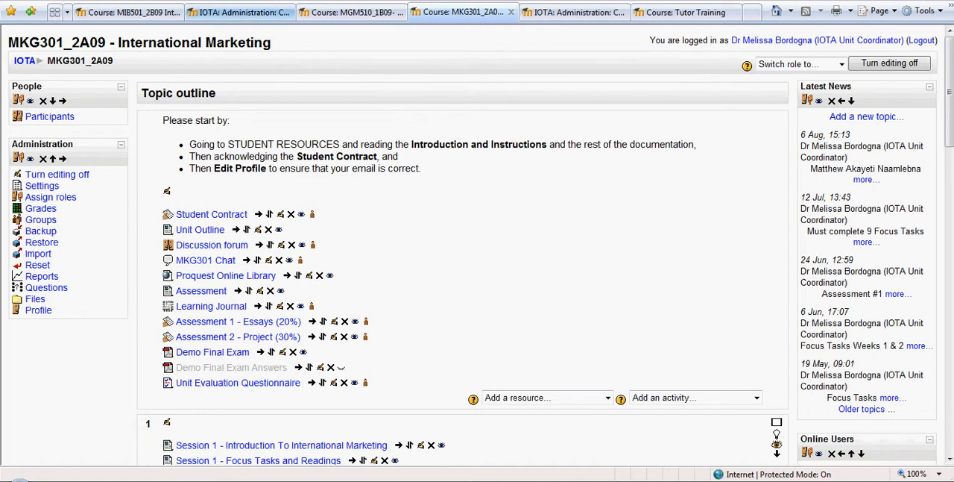
- Open the Private Feedback/Discussion forum of the MIB501_2B09 course and show the discussions of Group A
left_click(325, 15)
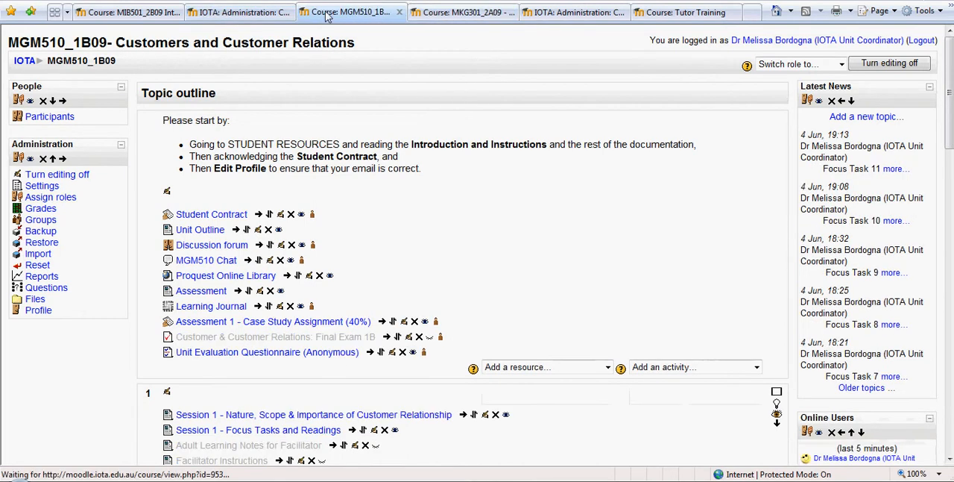
left_click(249, 13)
left_click(150, 13)
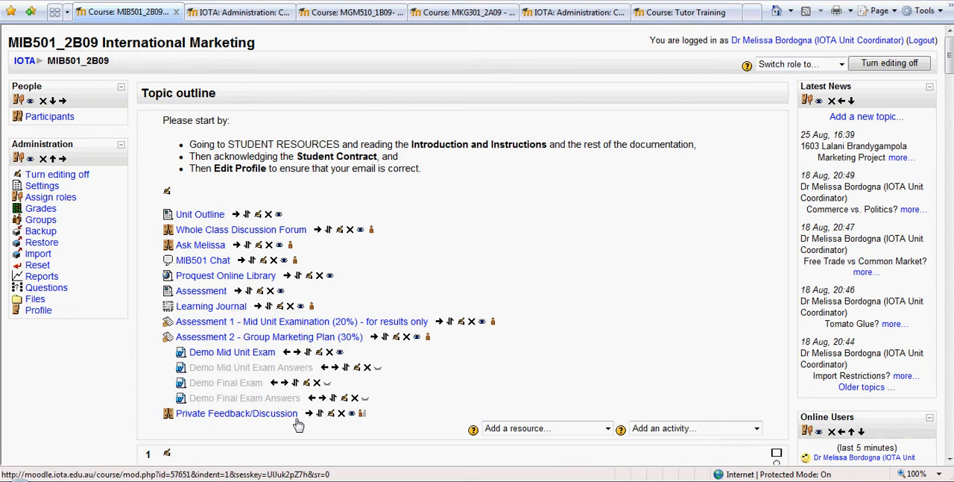
left_click(292, 415)
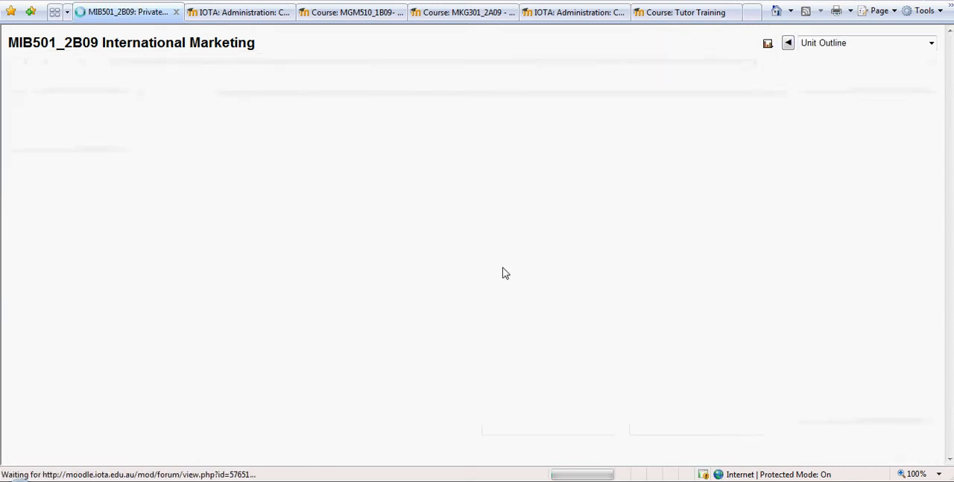
left_click(112, 86)
left_click(110, 113)
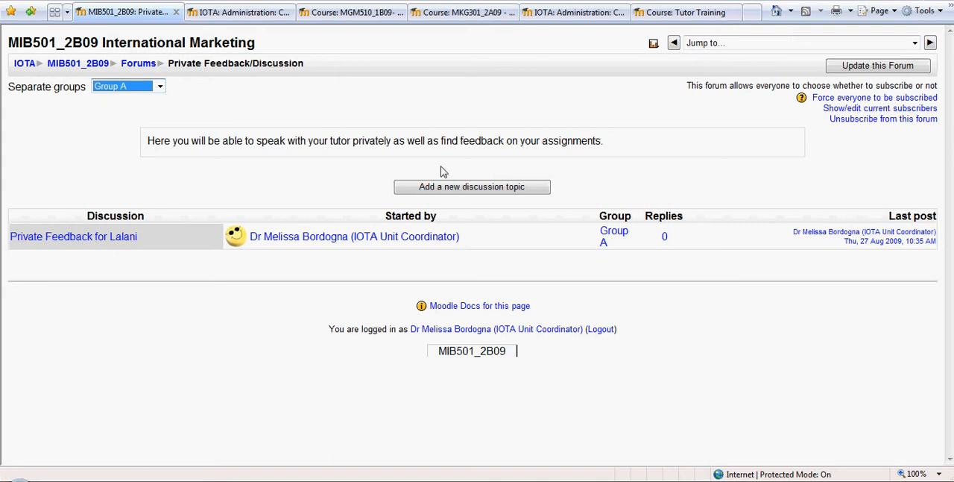
- Look over the form for a new discussion topic in the private feedback forum, and return to the MIB501_2B09 course page
left_click(450, 190)
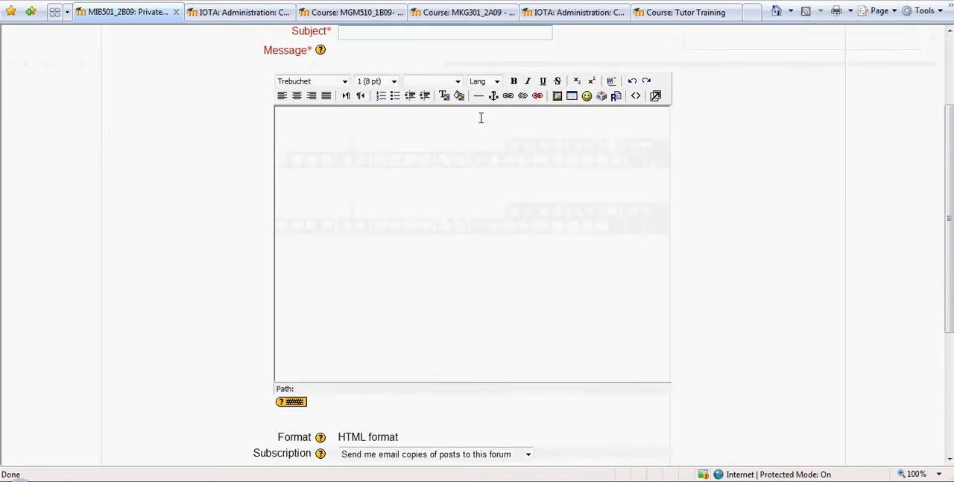
scroll(746, 194, "down", 3)
scroll(671, 250, "up", 5)
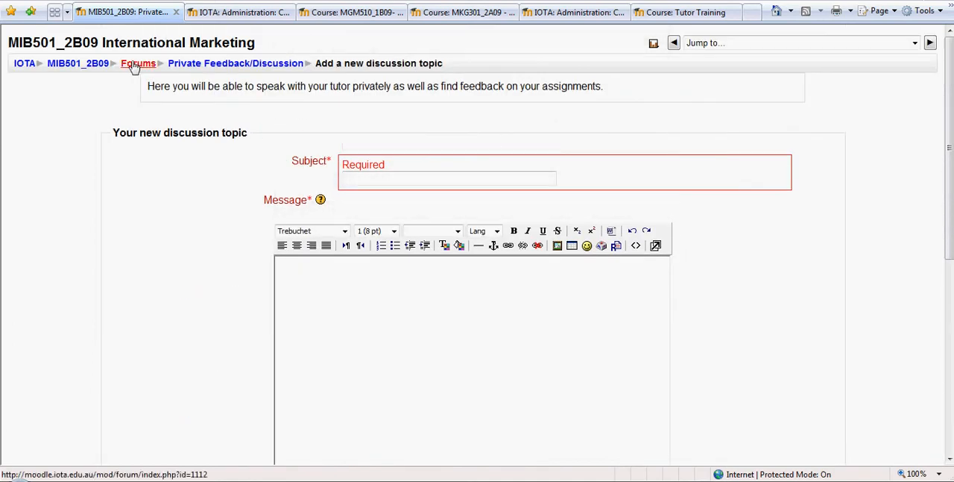
left_click(77, 63)
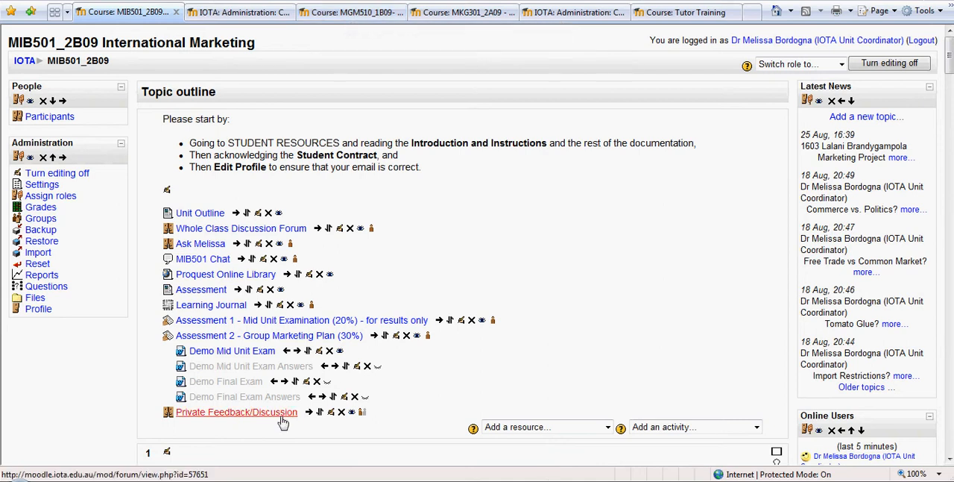
- Open the Assessment 2 - Group Marketing Plan submissions from the course grades and set the first student's grade to 77 / 100
left_click(41, 206)
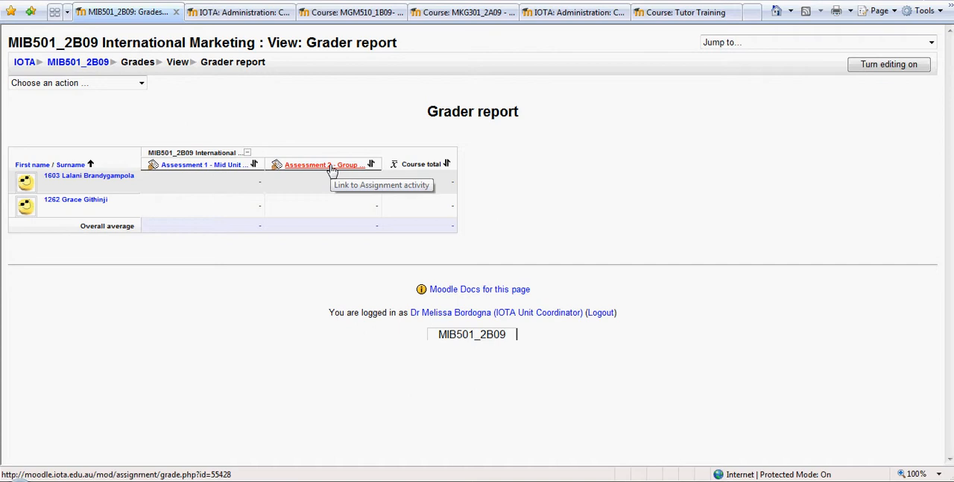
left_click(332, 165)
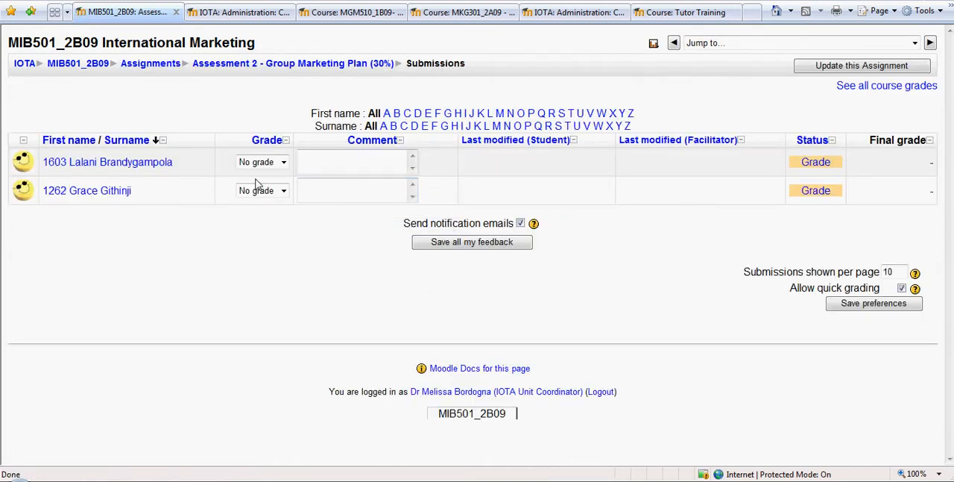
left_click(283, 162)
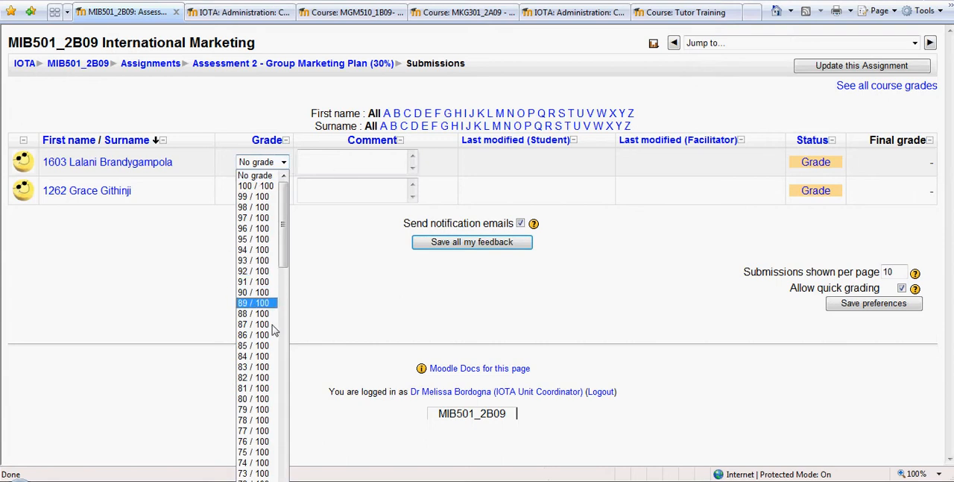
left_click(260, 432)
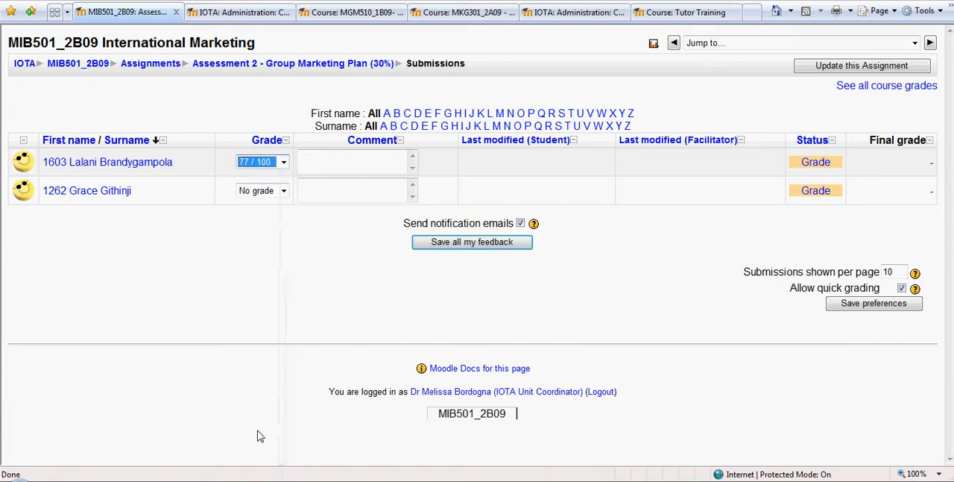
- Enter the comment "see document in private feedback forum" for the first student's submission
left_click(327, 160)
type("see document in private fee")
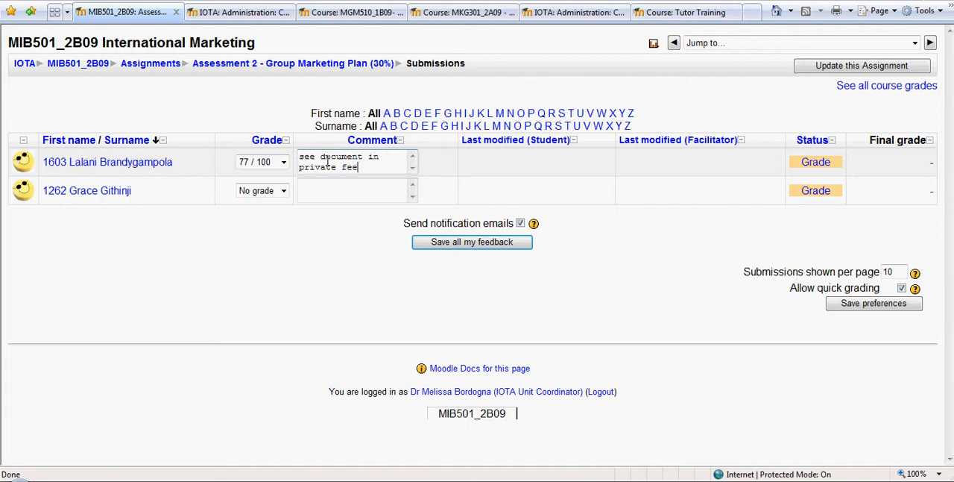
type("dback forum")
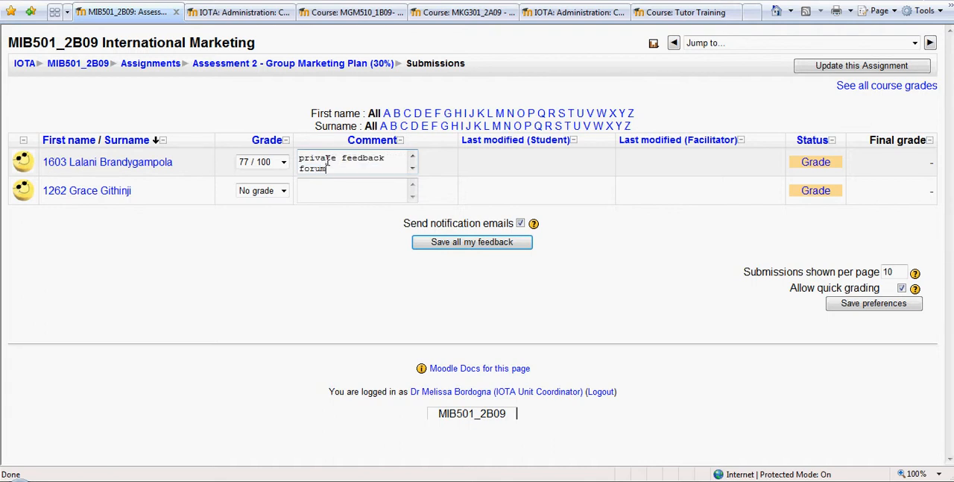
left_click(472, 243)
- Switch to the MGM510_1B09 Customers and Customer Relations course and open its grader report
left_click(360, 13)
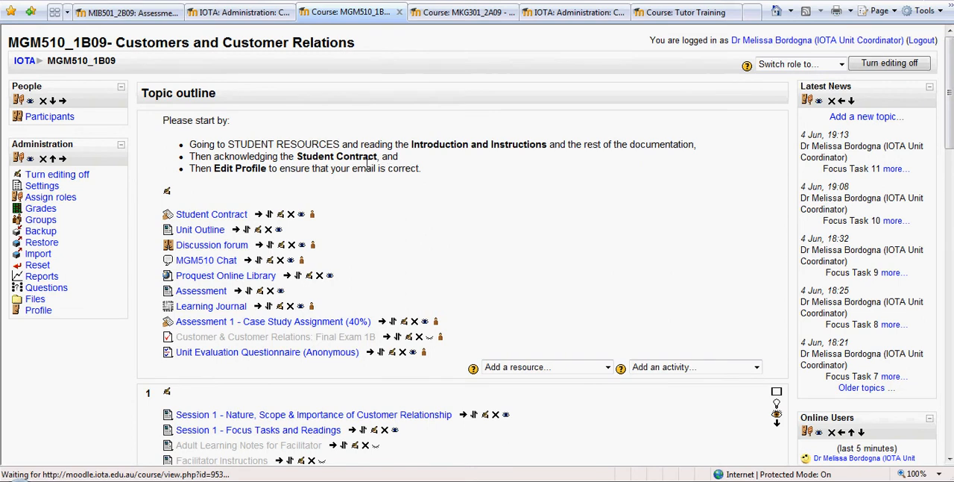
scroll(366, 163, "down", 2)
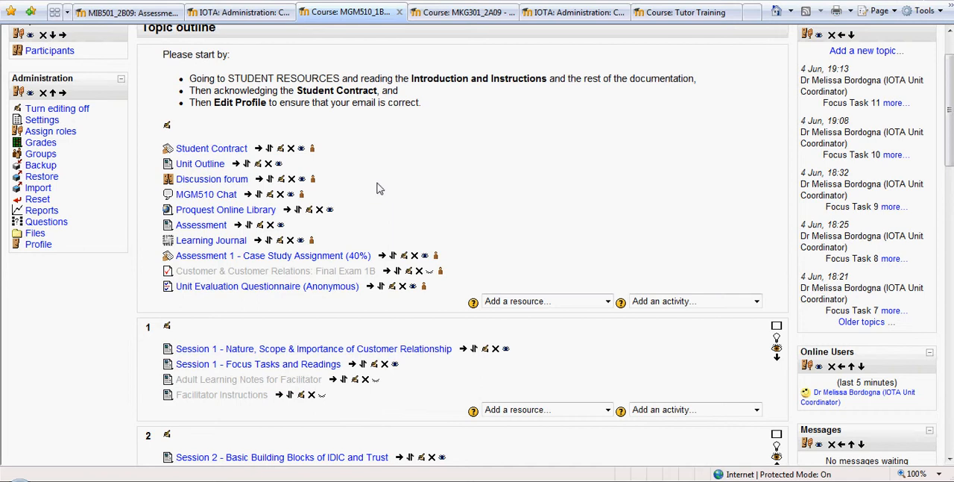
left_click(127, 12)
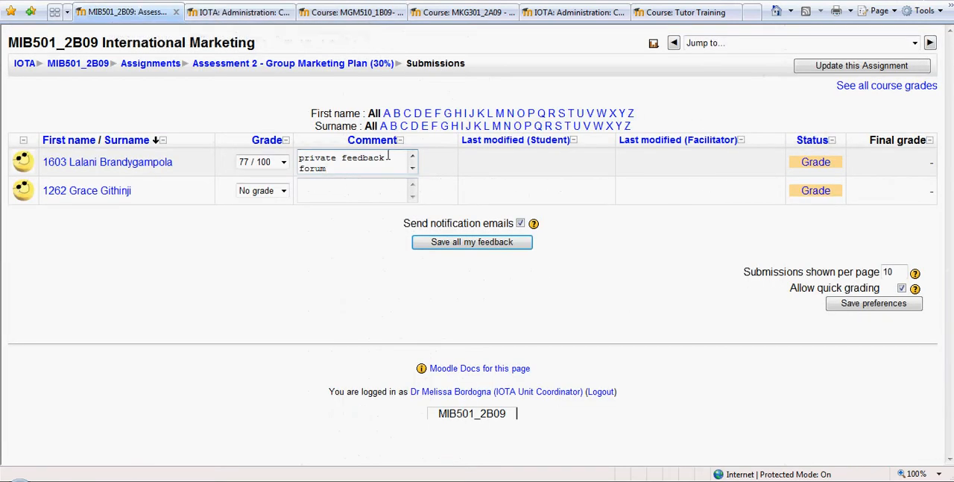
left_click(341, 14)
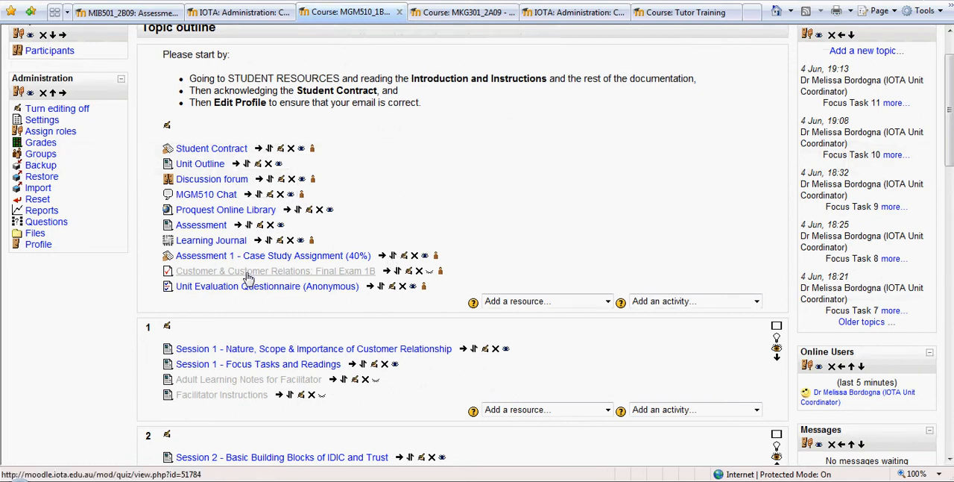
left_click(40, 142)
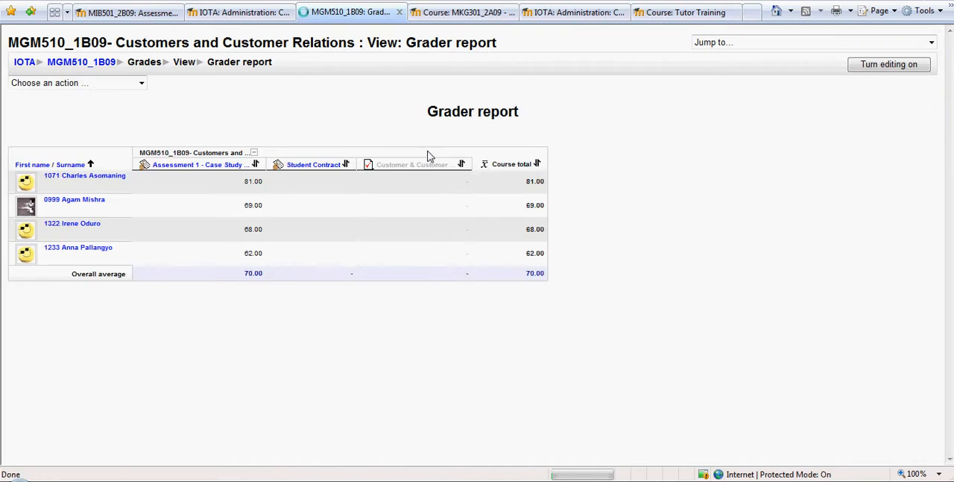
- Open the first student's feedback for Assessment 1 - Case Study Assignment from the grader report and enlarge its text editor
left_click(93, 177)
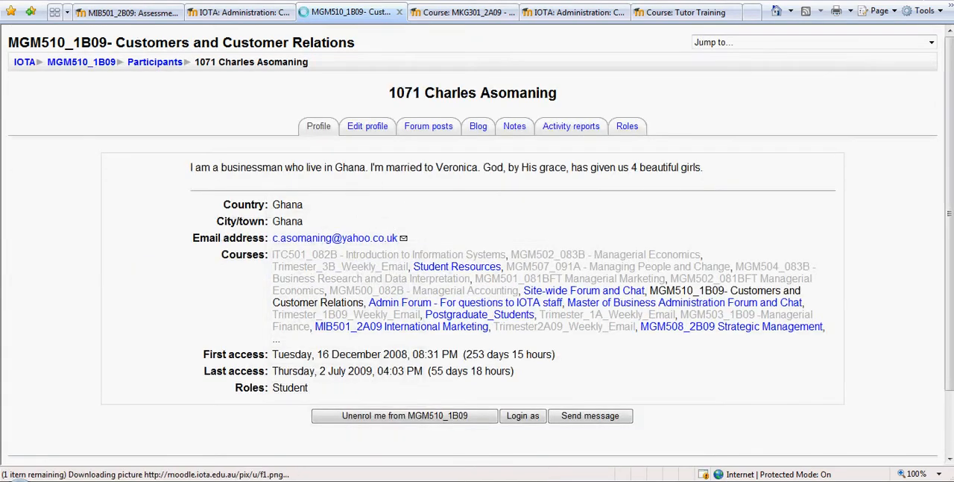
key("alt+Left")
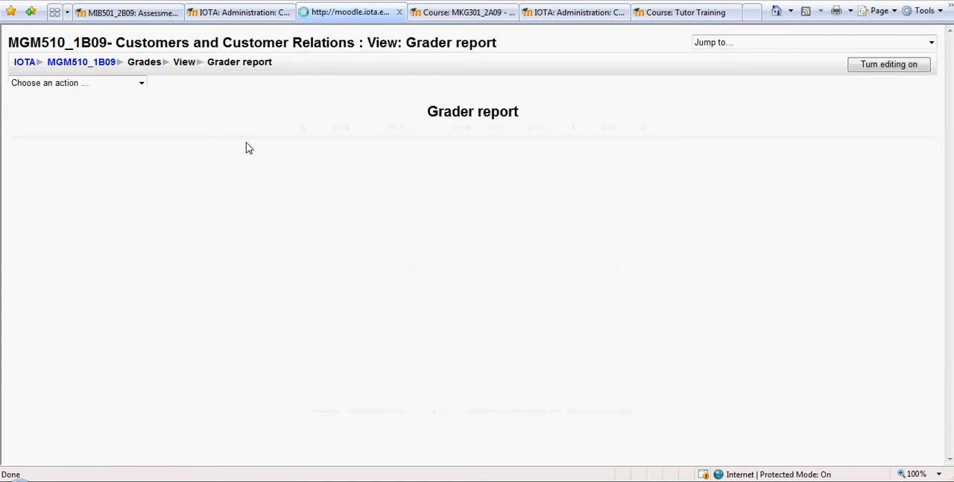
mouse_move(253, 183)
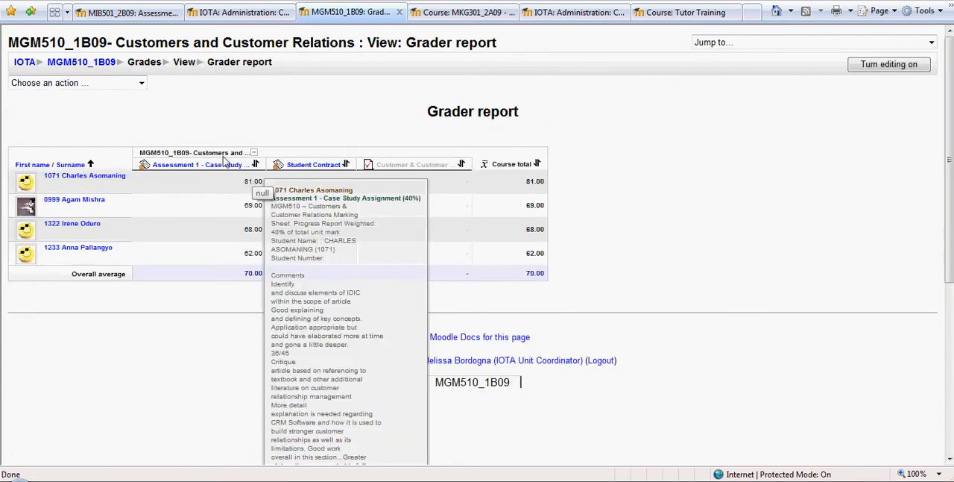
left_click(233, 171)
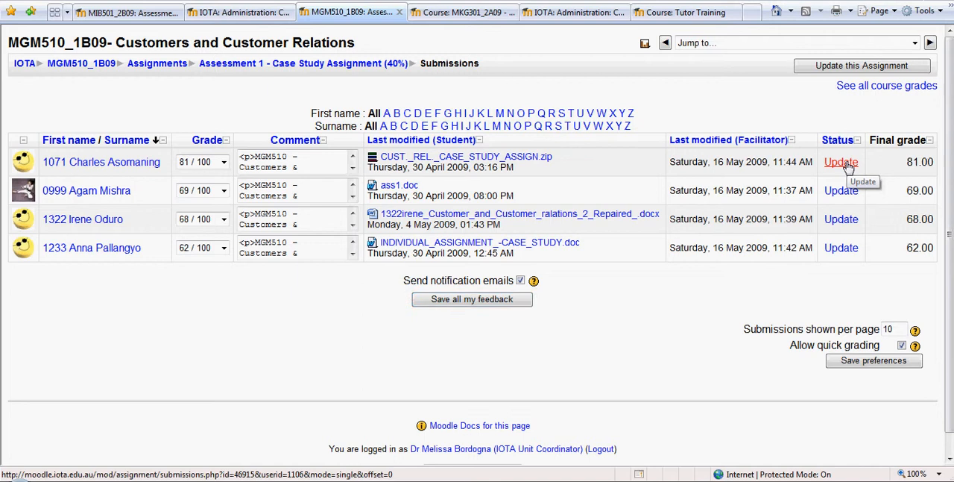
left_click(847, 166)
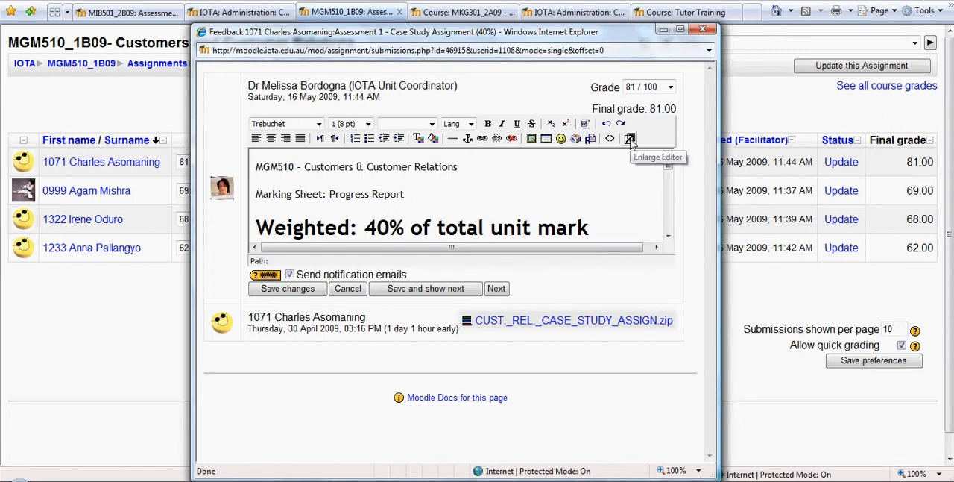
left_click(630, 140)
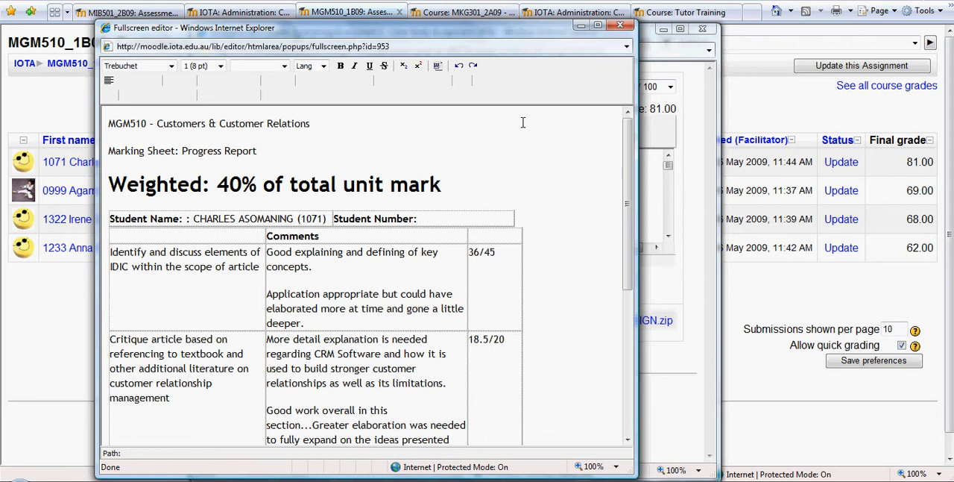
- Examine the marking sheet's criteria, comments and scores from the first row down to the total
left_click_drag(626, 132, 637, 282)
scroll(285, 275, "up", 8)
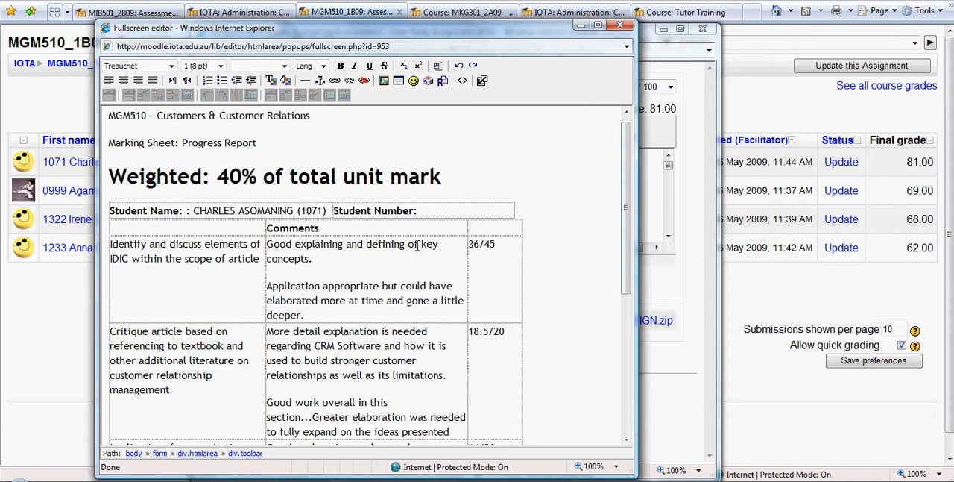
scroll(366, 256, "up", 1)
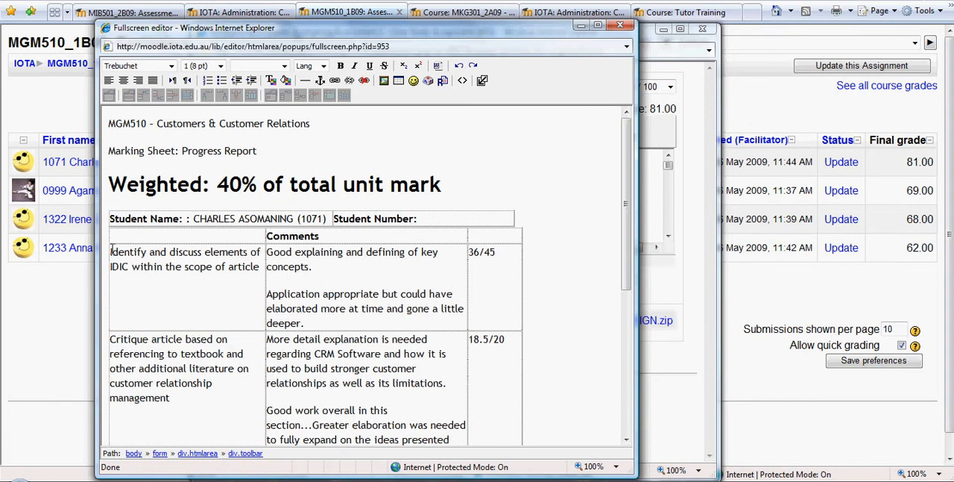
left_click_drag(109, 251, 249, 273)
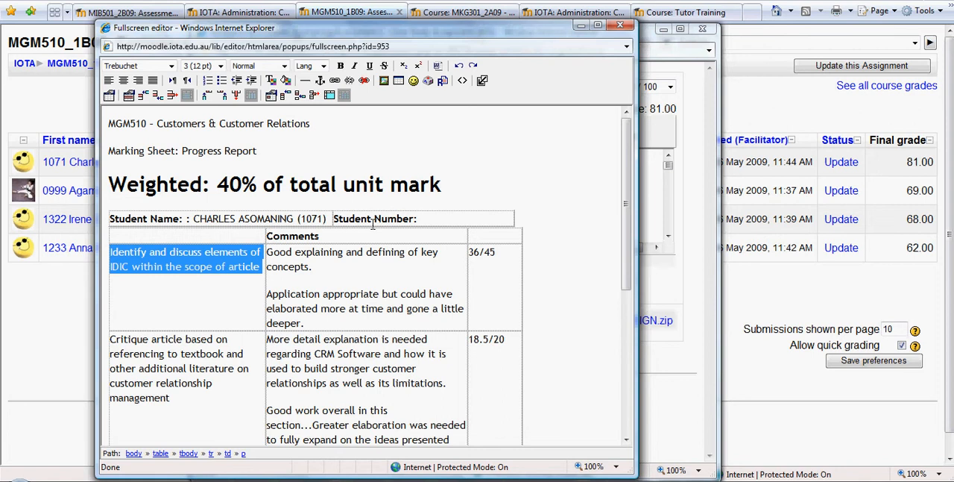
scroll(373, 224, "down", 3)
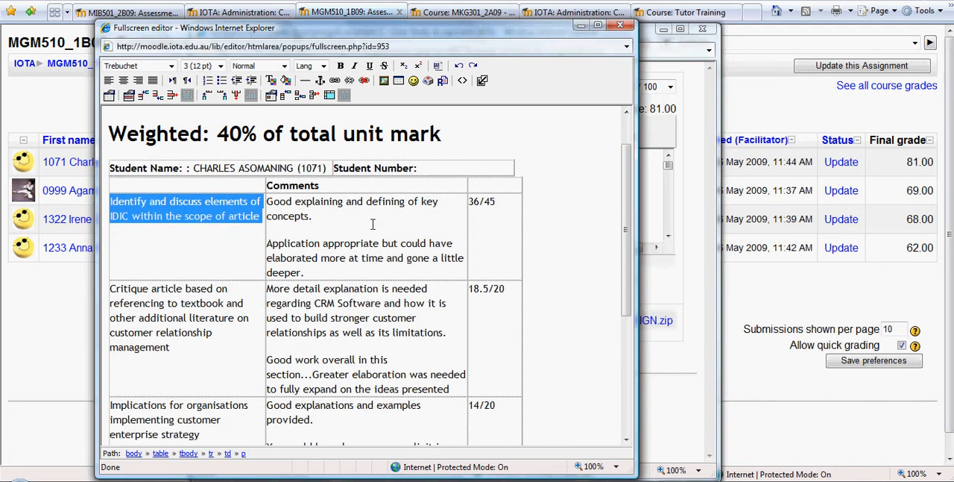
scroll(372, 225, "down", 2)
scroll(372, 225, "up", 4)
left_click(559, 210)
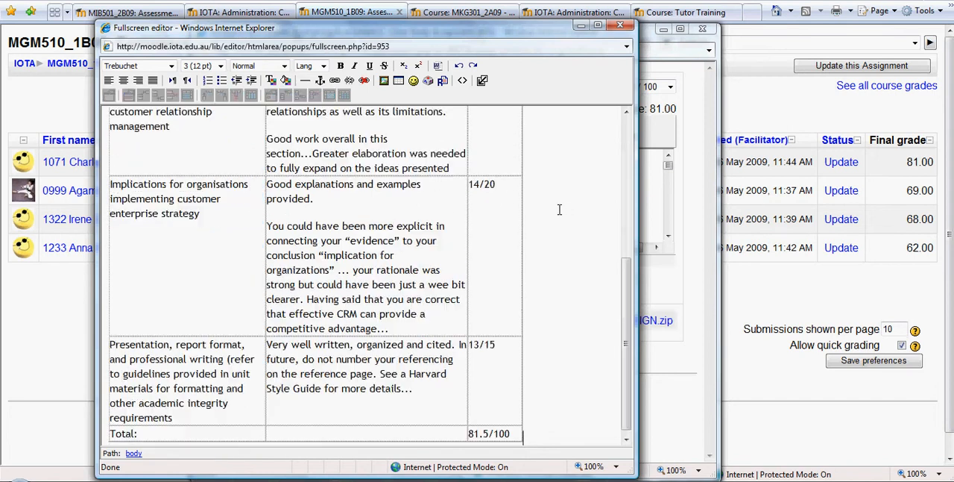
scroll(560, 209, "down", 1)
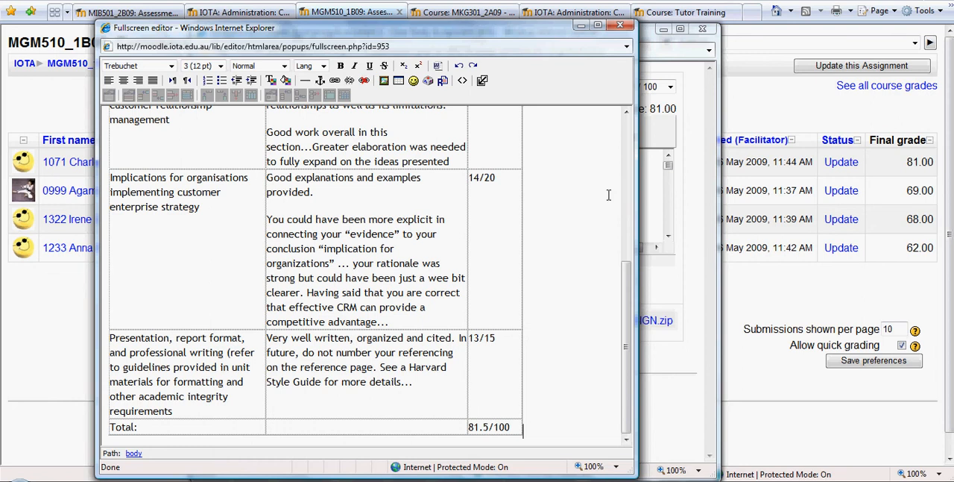
left_click_drag(630, 272, 628, 119)
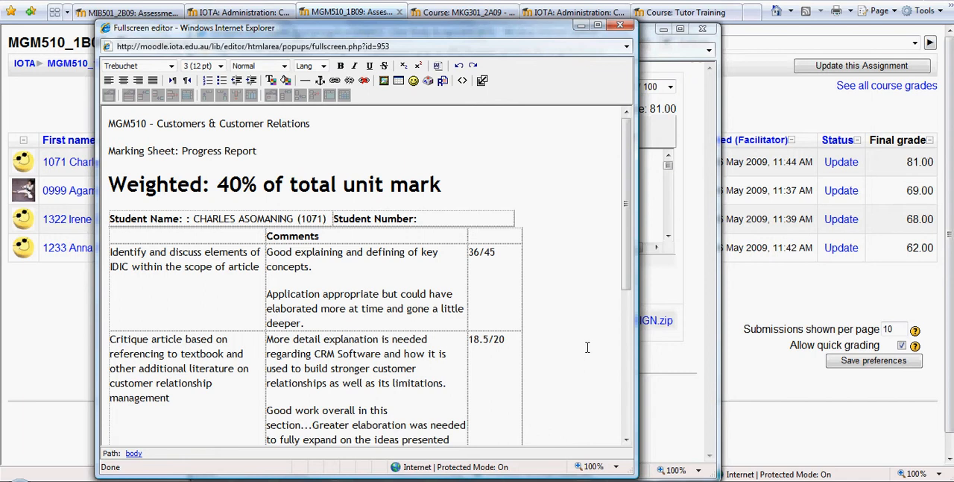
- Close the enlarged editor of the marking sheet and return to the student's feedback window
right_click(360, 132)
left_click(551, 127)
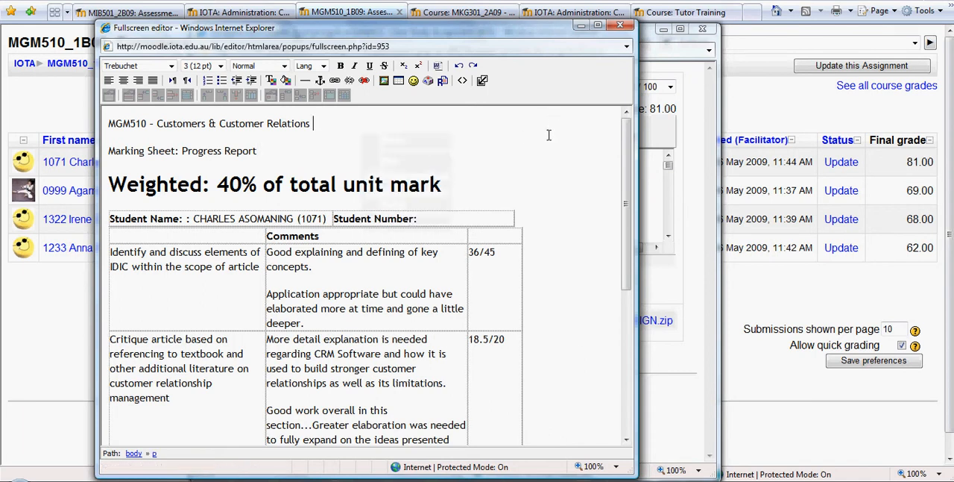
scroll(630, 164, "down", 4)
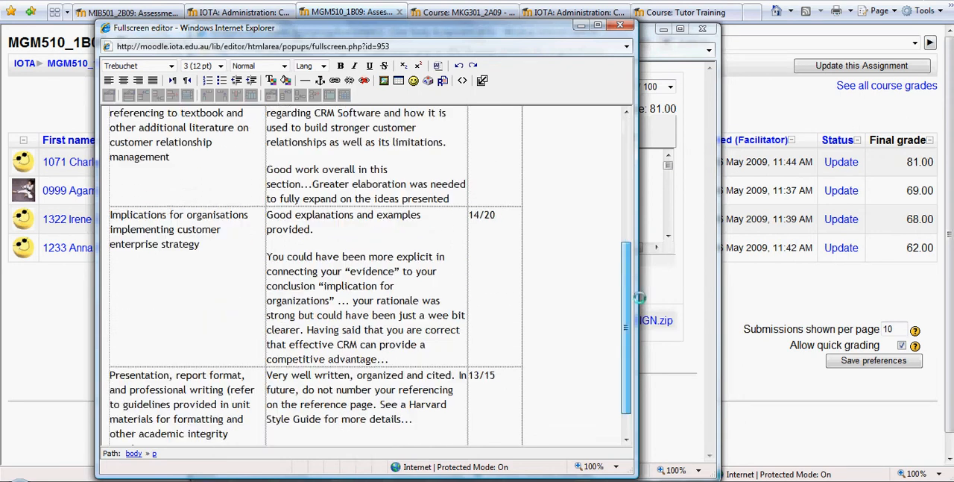
left_click(482, 80)
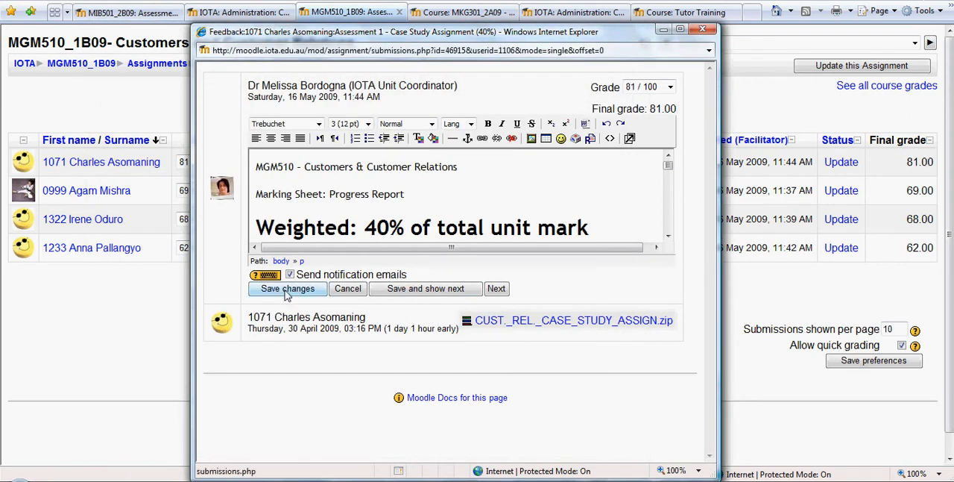
- Review the selectable grades out of 100 for the student's Case Study Assignment, keeping the current grade
left_click(670, 88)
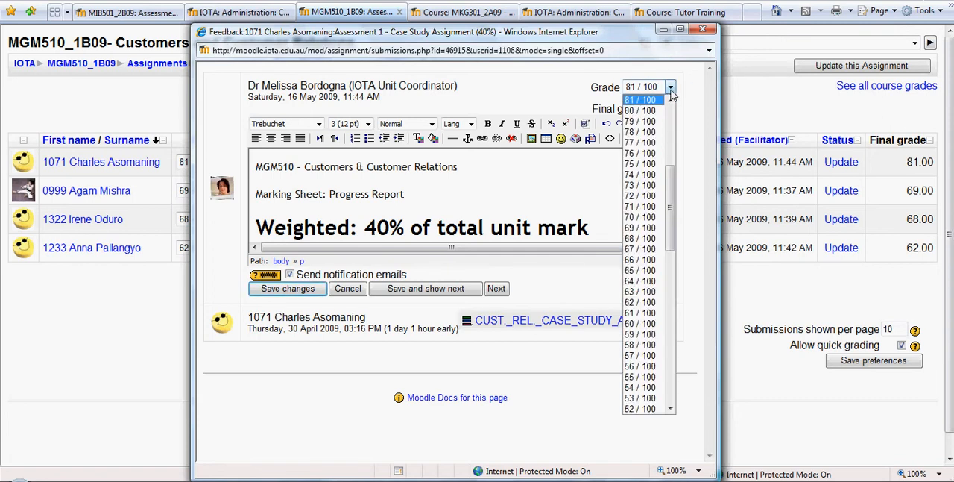
left_click(671, 88)
left_click(671, 88)
left_click(671, 91)
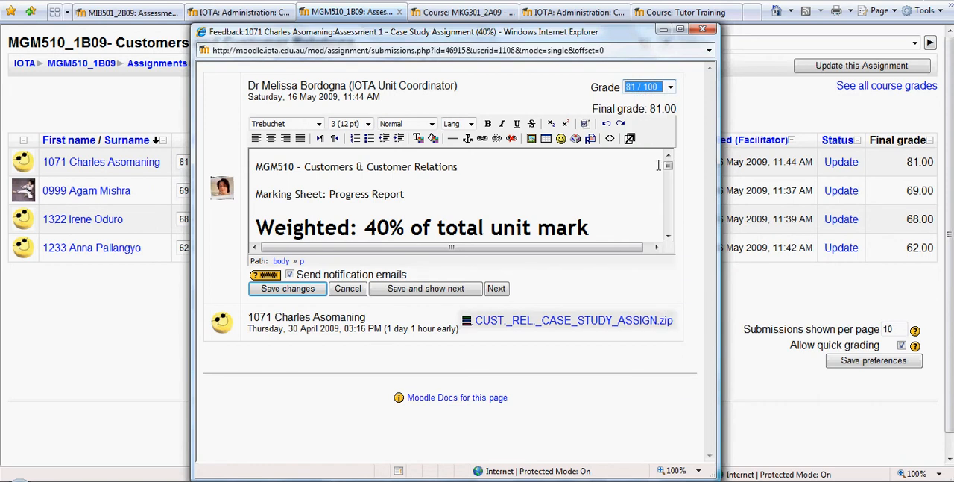
- Highlight the total score at the end of the marking sheet for comparison with the grade, and close the feedback window
left_click_drag(668, 165, 668, 226)
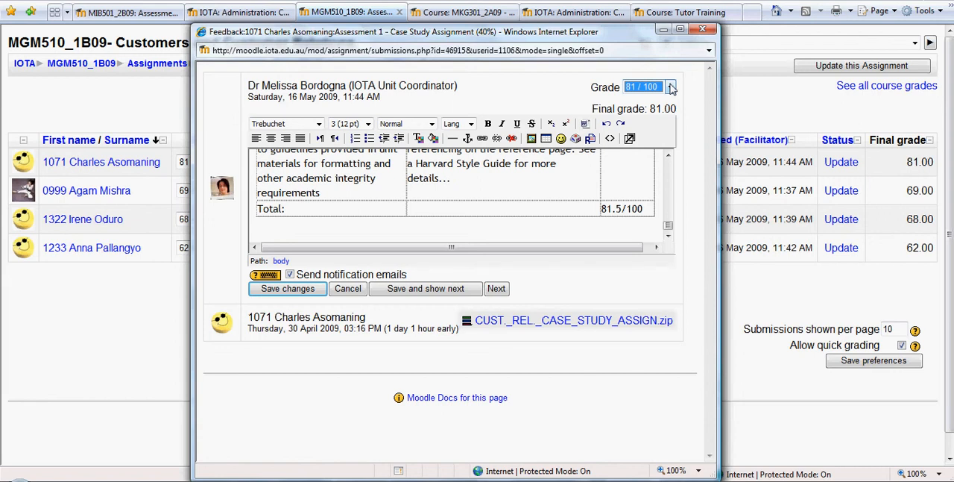
left_click_drag(623, 207, 599, 212)
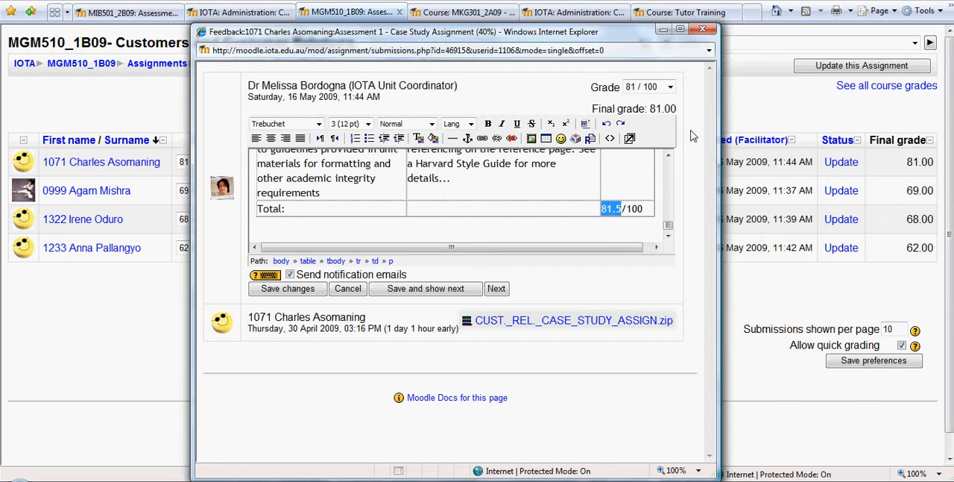
left_click(708, 31)
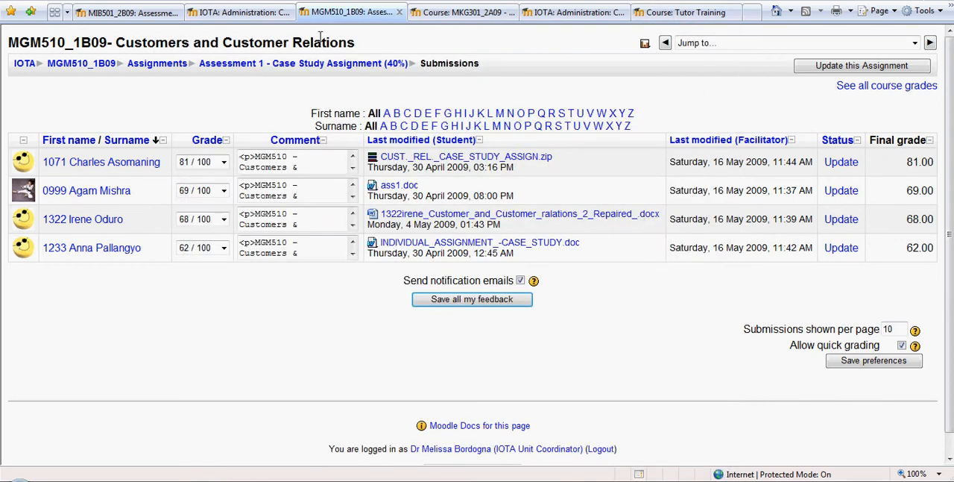
- Switch to the MIB501_2B09 International Marketing course and open the Assessment 2 - Group Marketing Plan submissions from its grader report
left_click(147, 14)
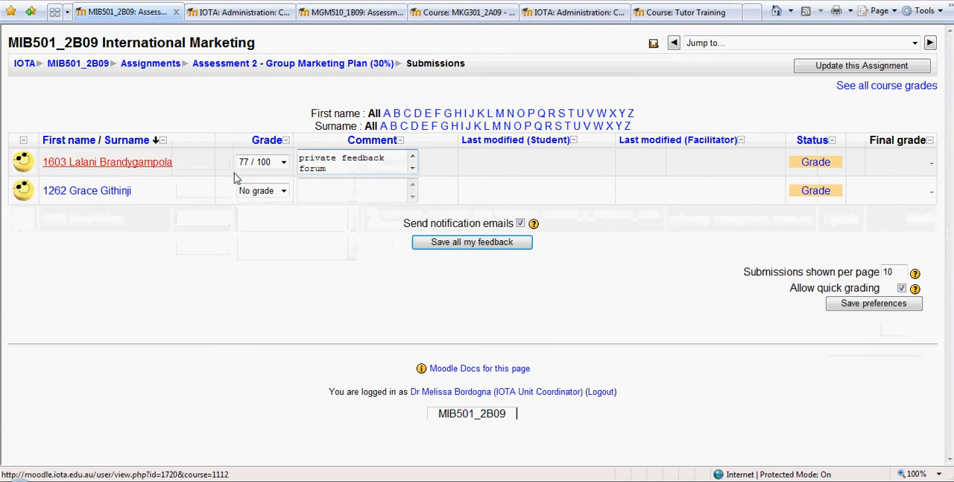
left_click(91, 65)
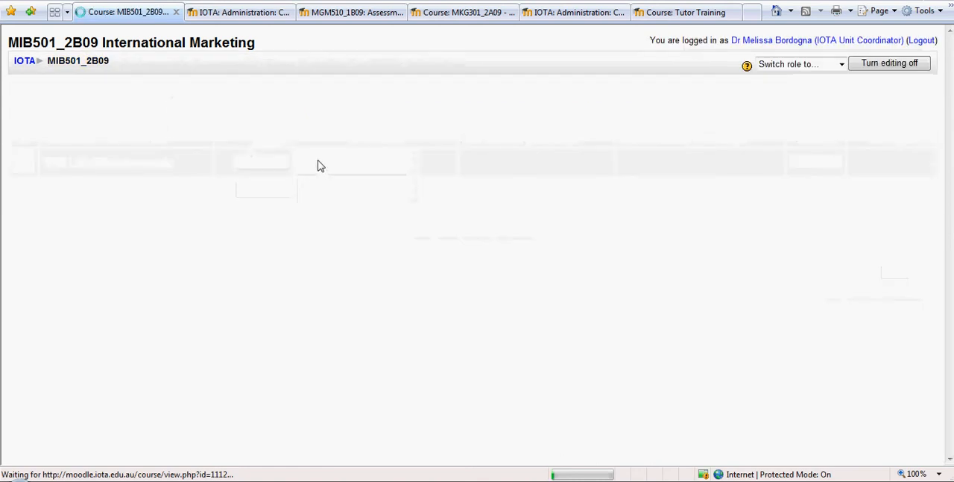
left_click(35, 210)
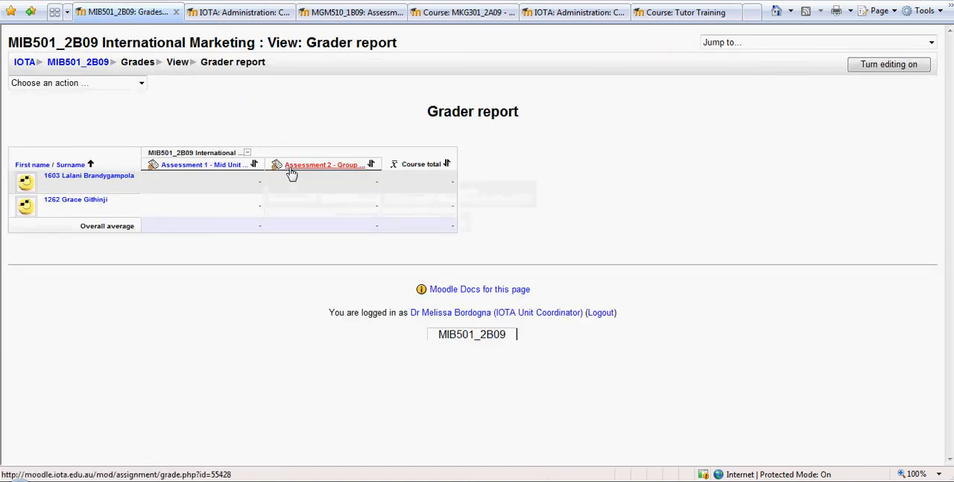
left_click(302, 171)
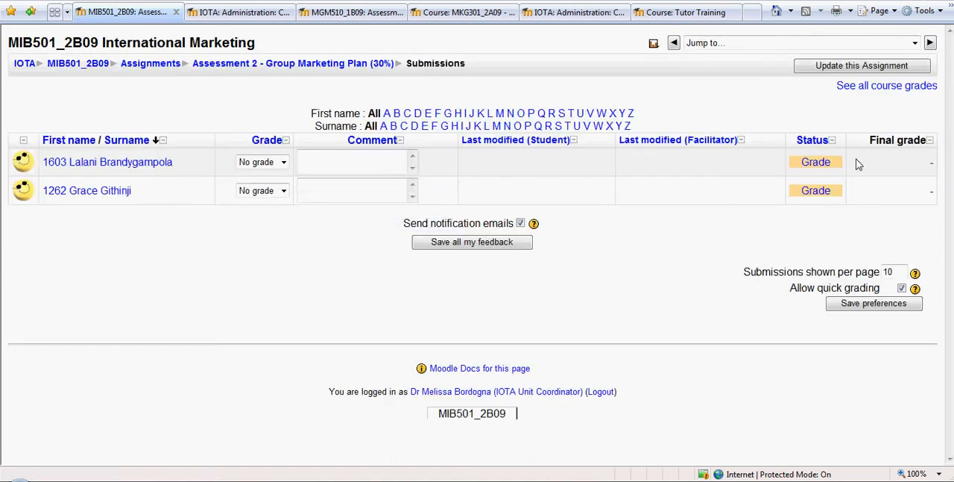
- View the first student's blank feedback form for the Group Marketing Plan and close it without grading
left_click(818, 165)
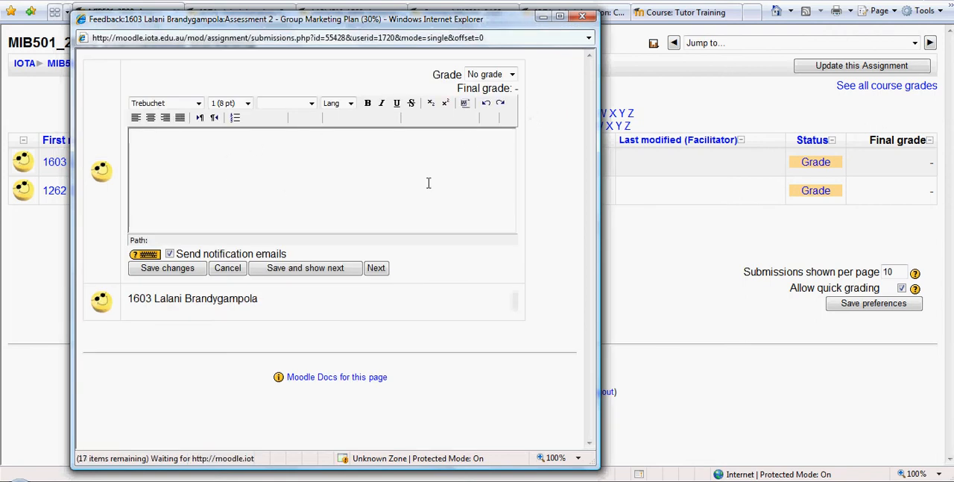
left_click(582, 17)
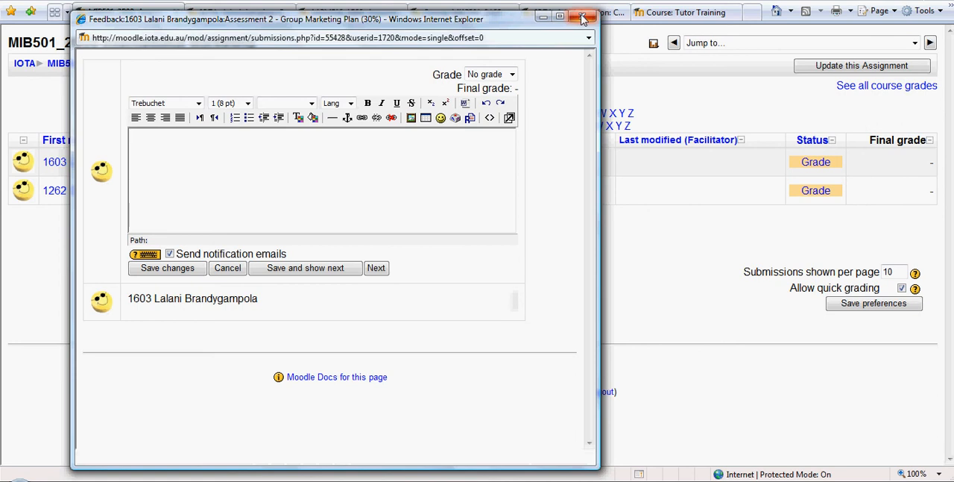